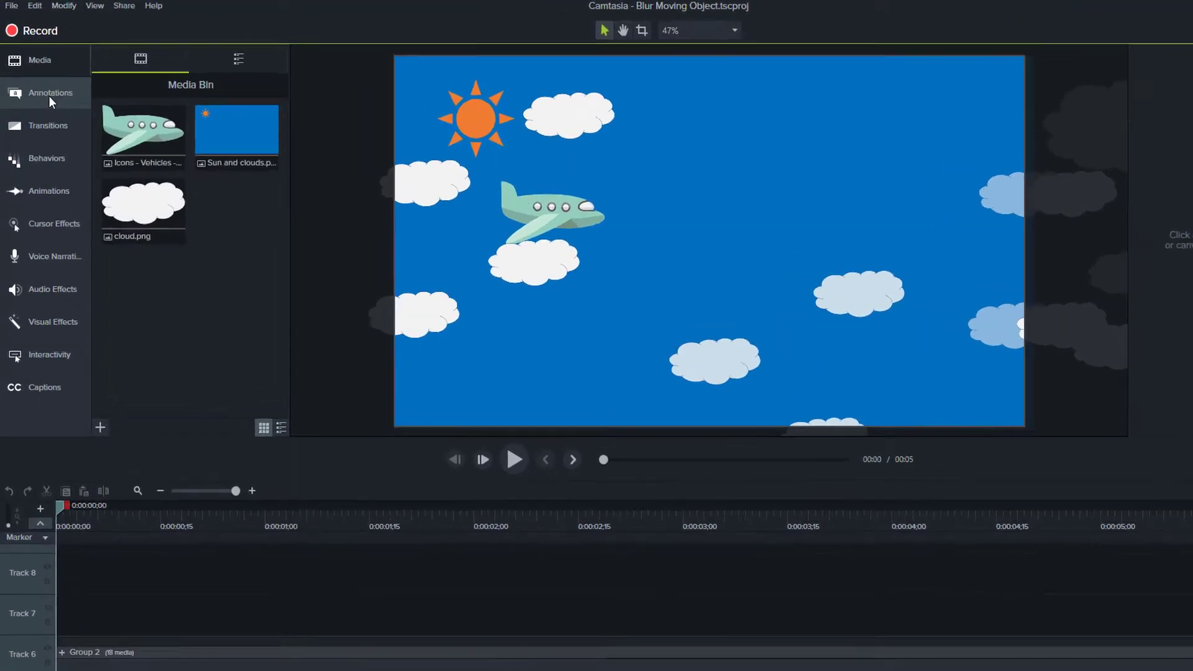
- Drop a Blur annotation onto its own track and stretch it to the airplane footage's length
{"action": "left_click", "coordinate": [49, 95]}
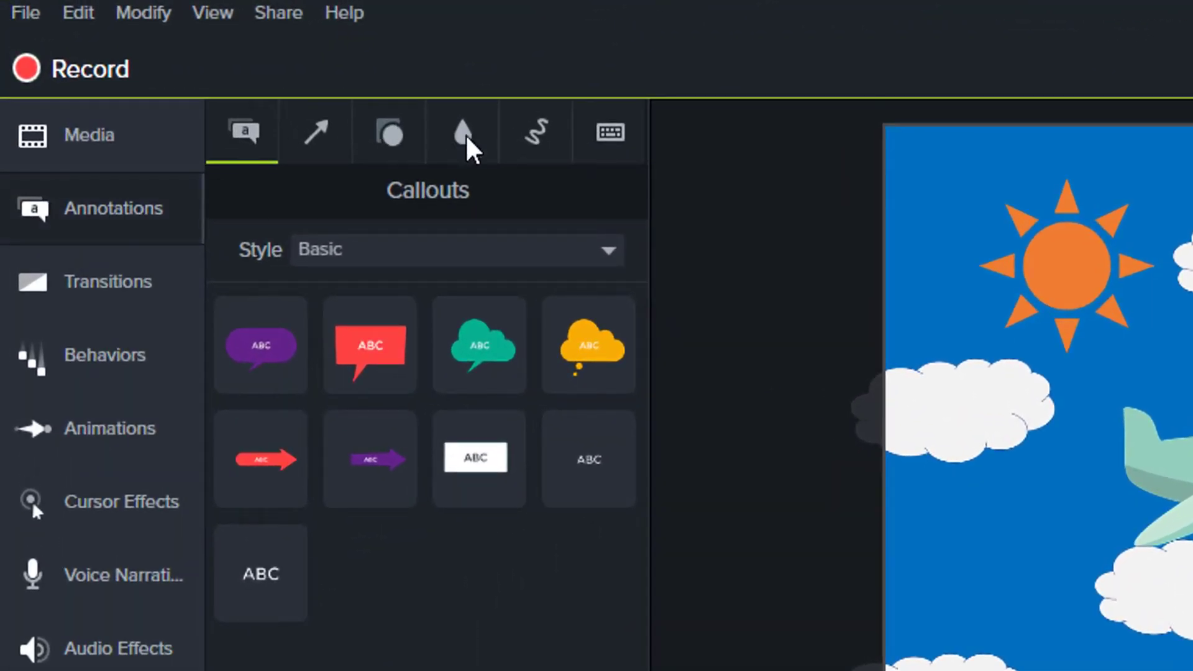
{"action": "left_click", "coordinate": [463, 137]}
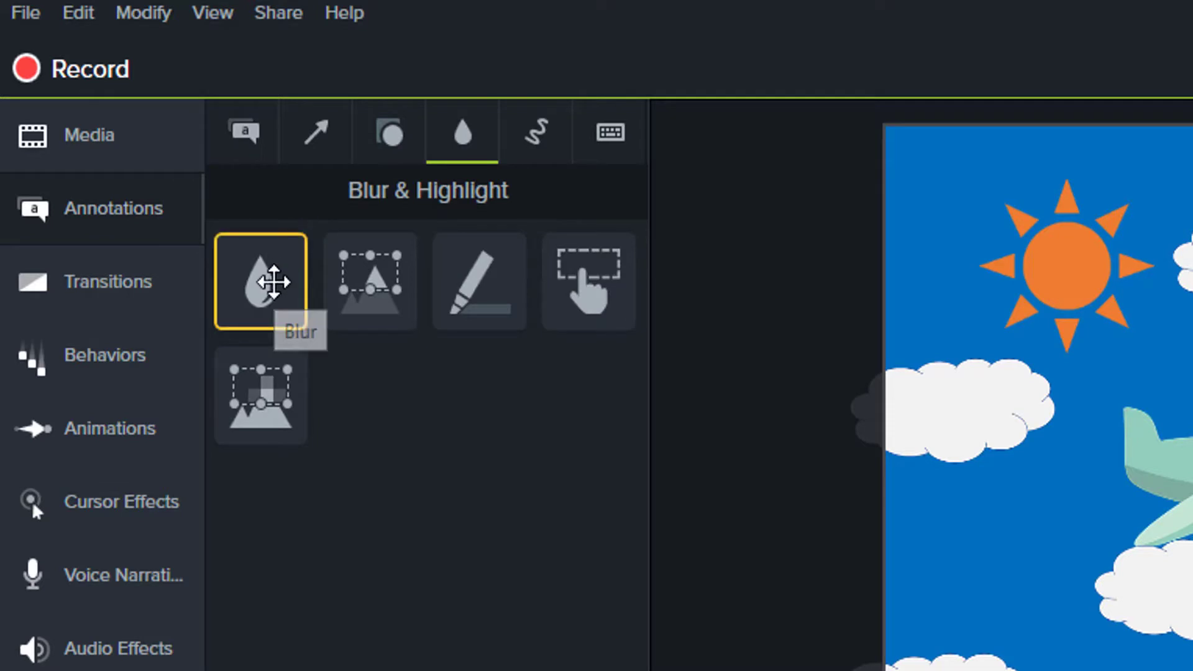
{"action": "mouse_move", "coordinate": [262, 281]}
{"action": "left_mouse_down"}
{"action": "mouse_move", "coordinate": [288, 380]}
{"action": "mouse_move", "coordinate": [145, 380]}
{"action": "left_mouse_up"}
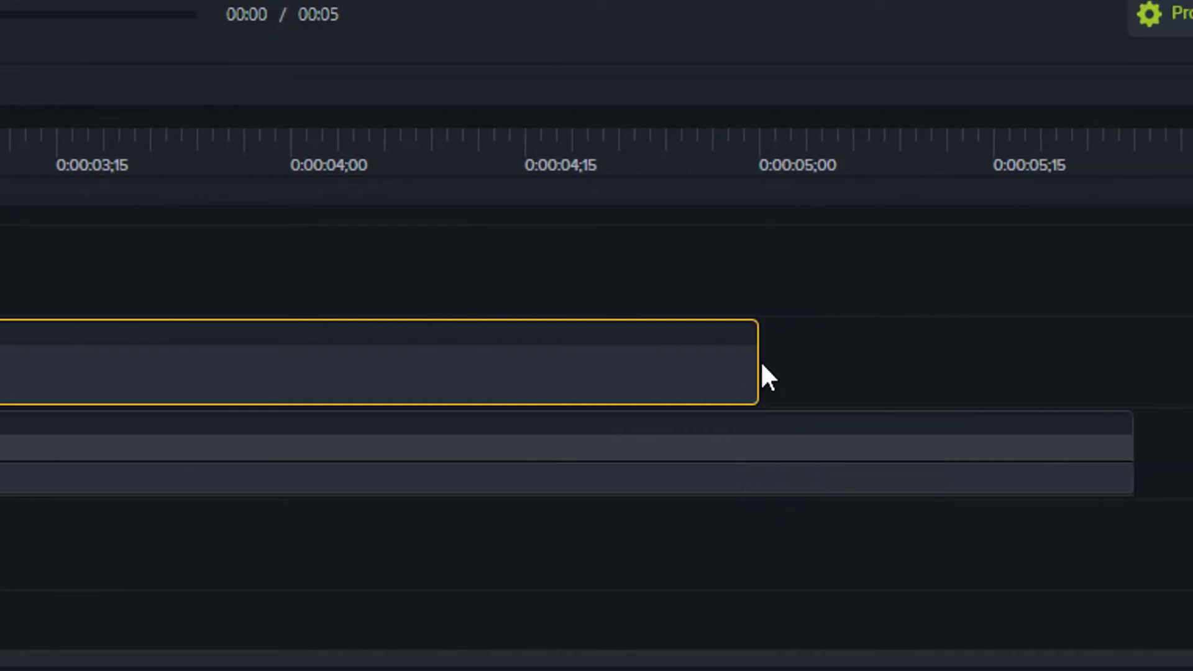
{"action": "left_click_drag", "start_coordinate": [755, 368], "coordinate": [1104, 355]}
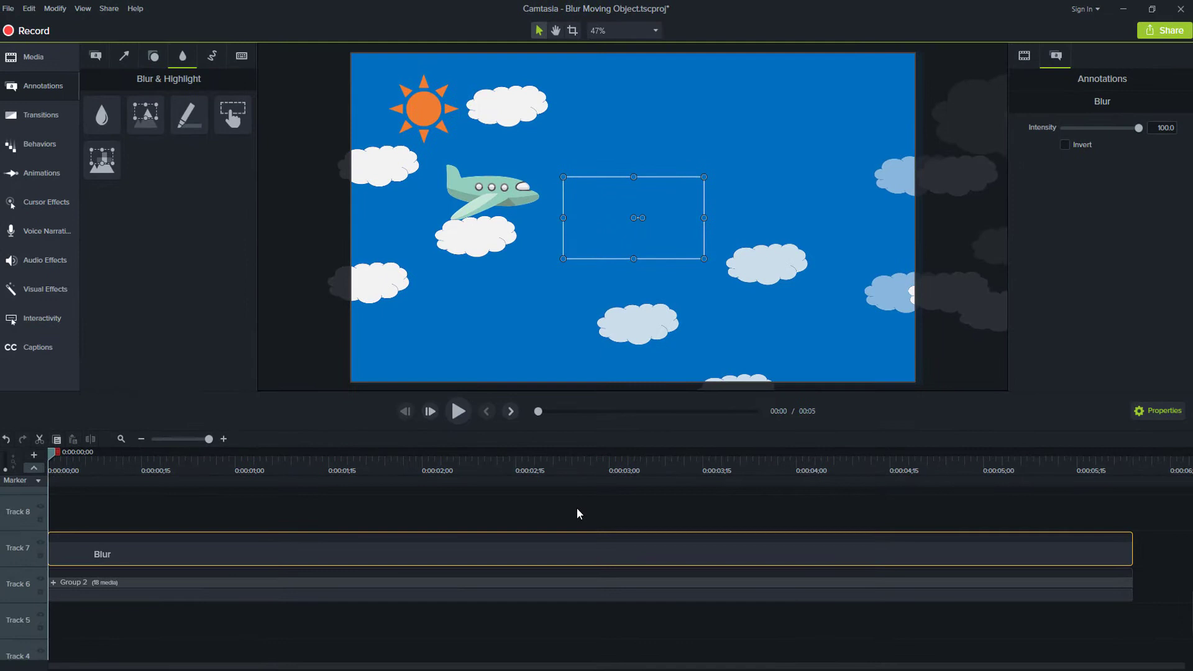
- At 0:05, tilt the blur box over the bottom-right airplane and preview just past five seconds
{"action": "left_click_drag", "start_coordinate": [53, 457], "coordinate": [1053, 457]}
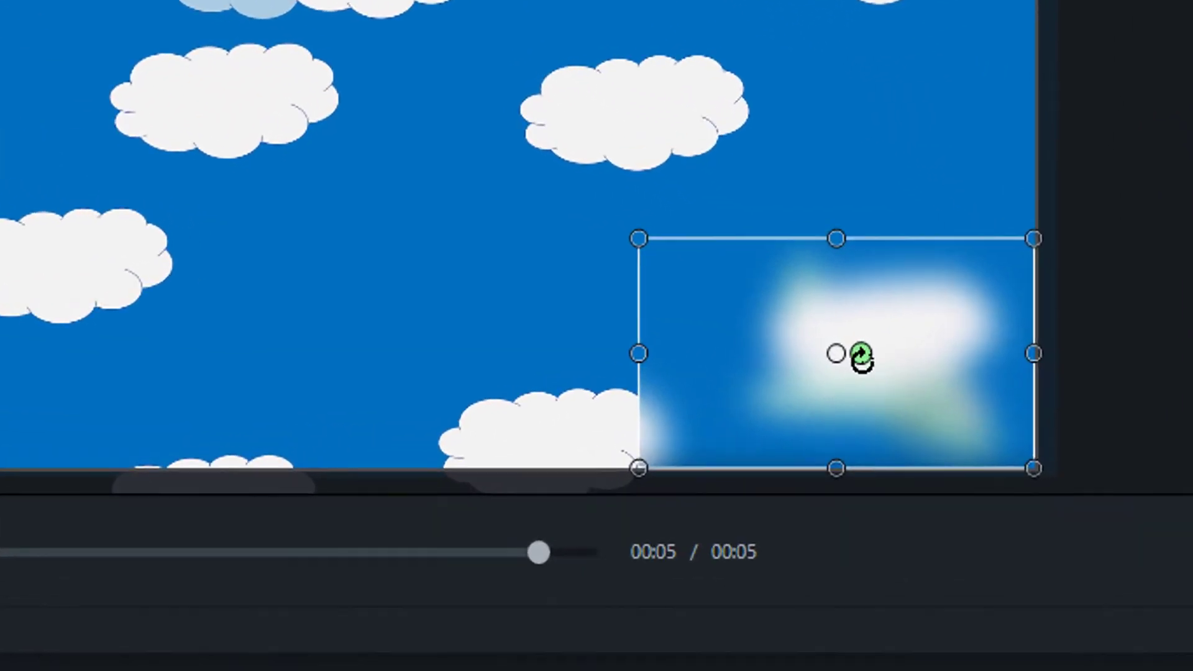
{"action": "left_click_drag", "start_coordinate": [853, 340], "coordinate": [856, 347]}
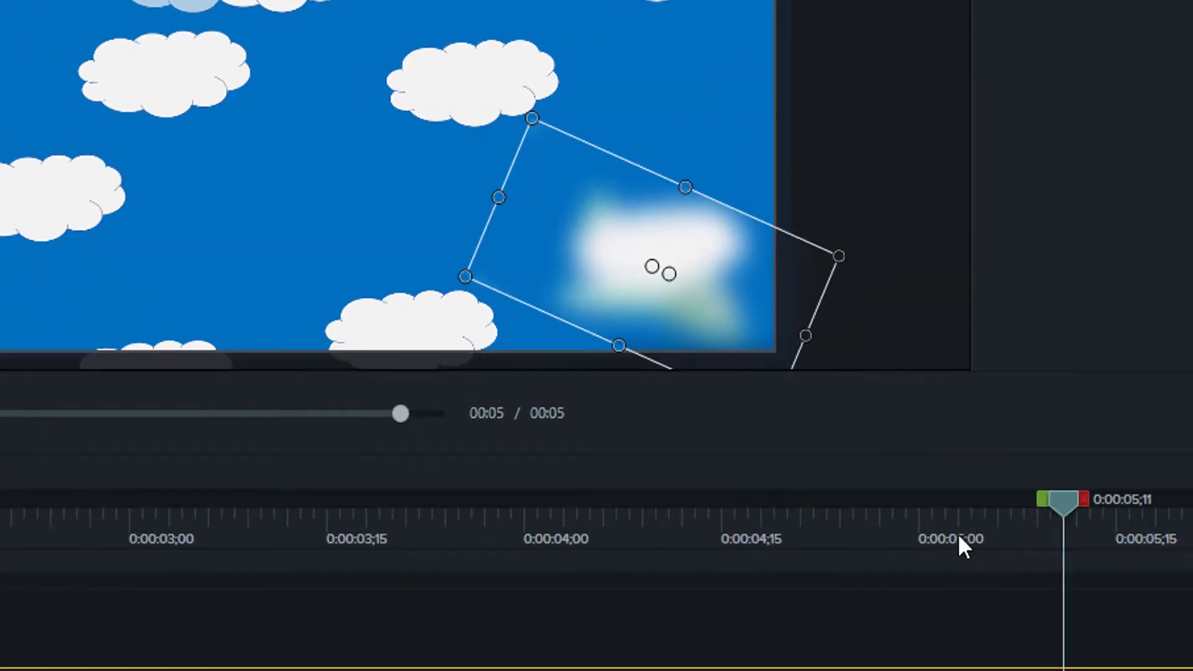
{"action": "left_click_drag", "start_coordinate": [1058, 503], "coordinate": [1064, 503]}
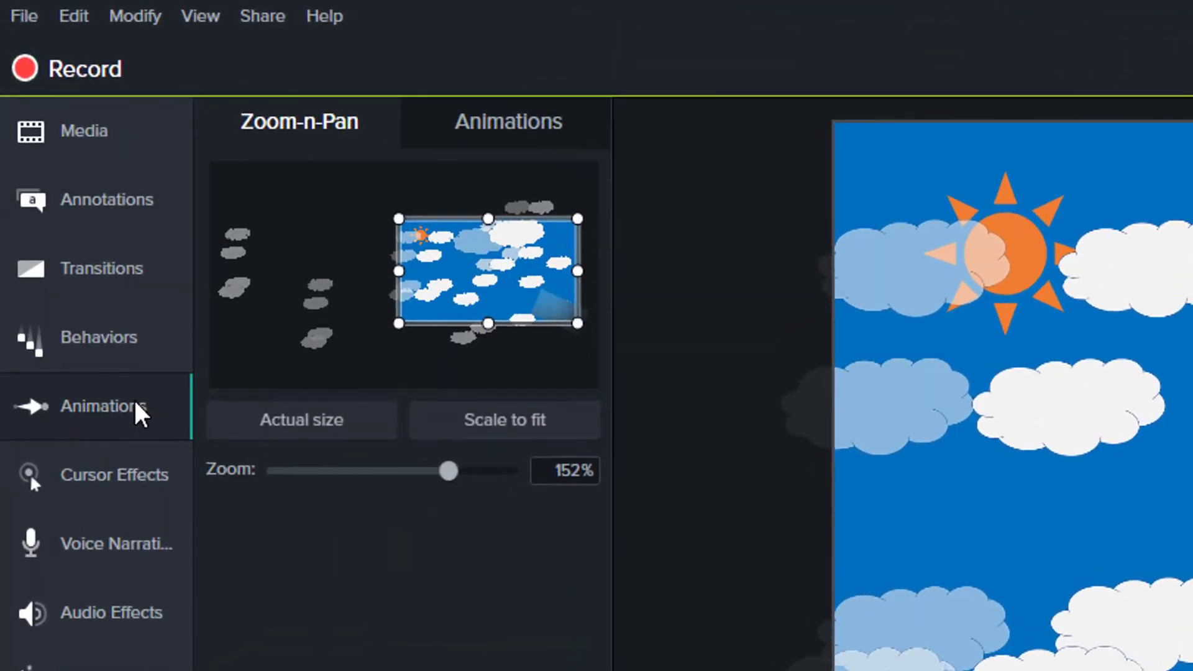
- Add a Custom animation to the blur clip at the five-second playhead, using Shift+A
{"action": "left_click", "coordinate": [519, 126]}
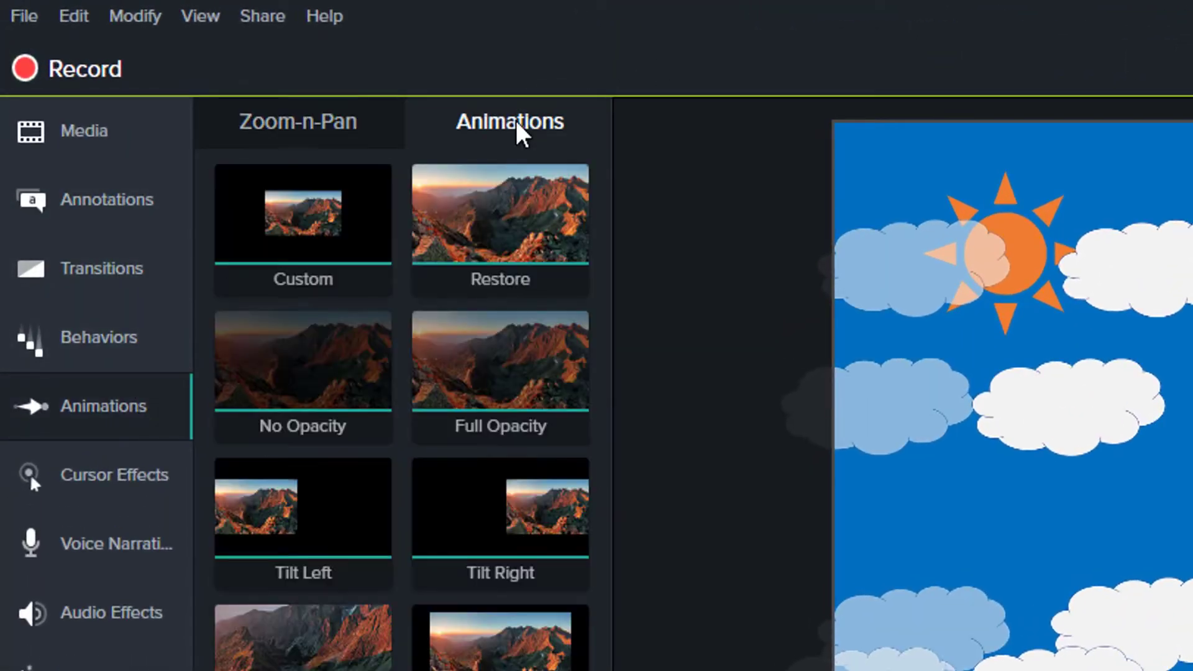
{"action": "left_click_drag", "start_coordinate": [379, 182], "coordinate": [345, 486]}
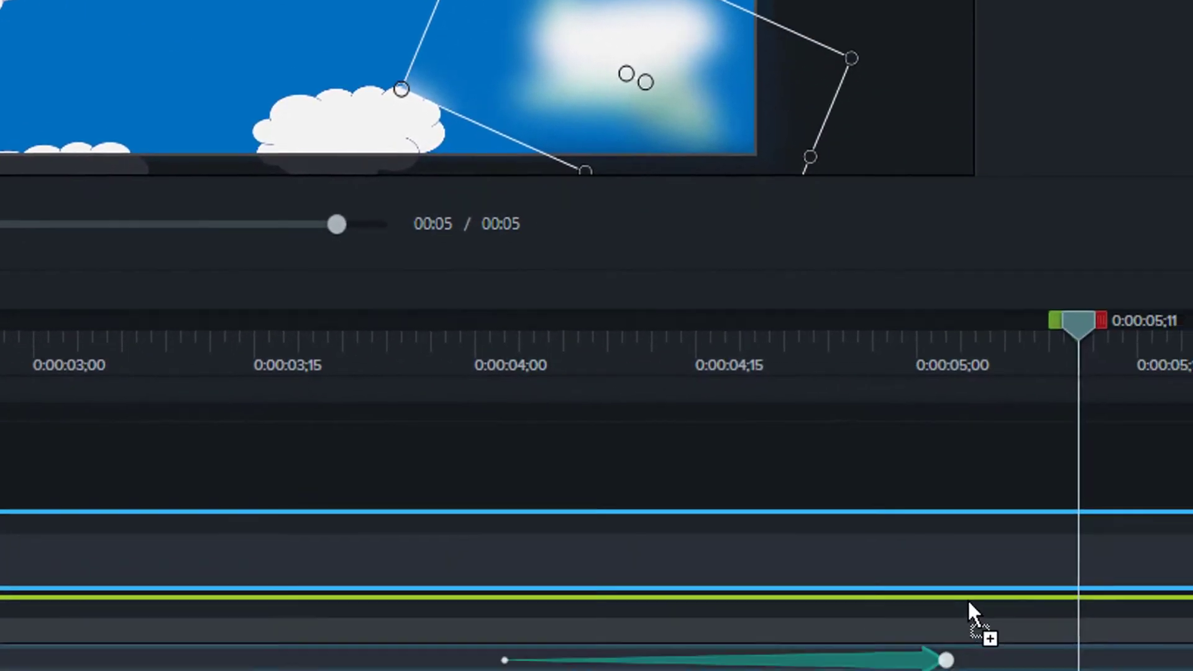
{"action": "mouse_move", "coordinate": [968, 600]}
{"action": "left_mouse_down"}
{"action": "mouse_move", "coordinate": [939, 508]}
{"action": "mouse_move", "coordinate": [977, 501]}
{"action": "left_mouse_up"}
{"action": "key", "text": "shift+a"}
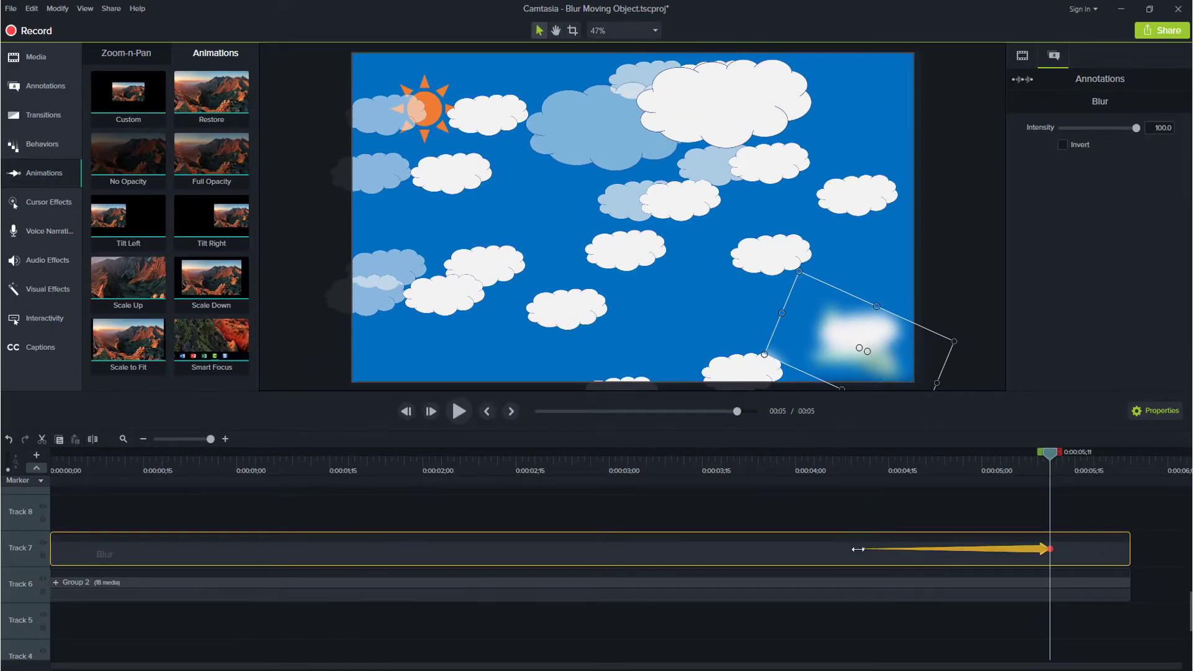
- Stretch the animation back to the clip start and move the blur onto the airplane at 4;20
{"action": "left_click_drag", "start_coordinate": [858, 549], "coordinate": [53, 550]}
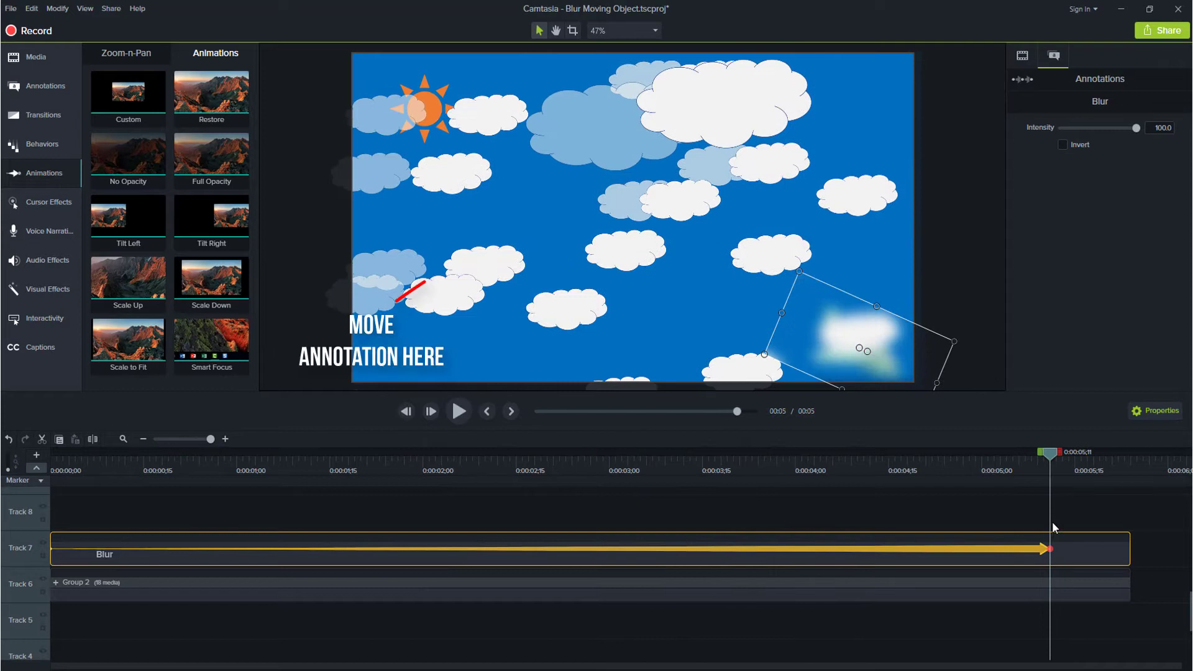
{"action": "left_click_drag", "start_coordinate": [1050, 453], "coordinate": [919, 453]}
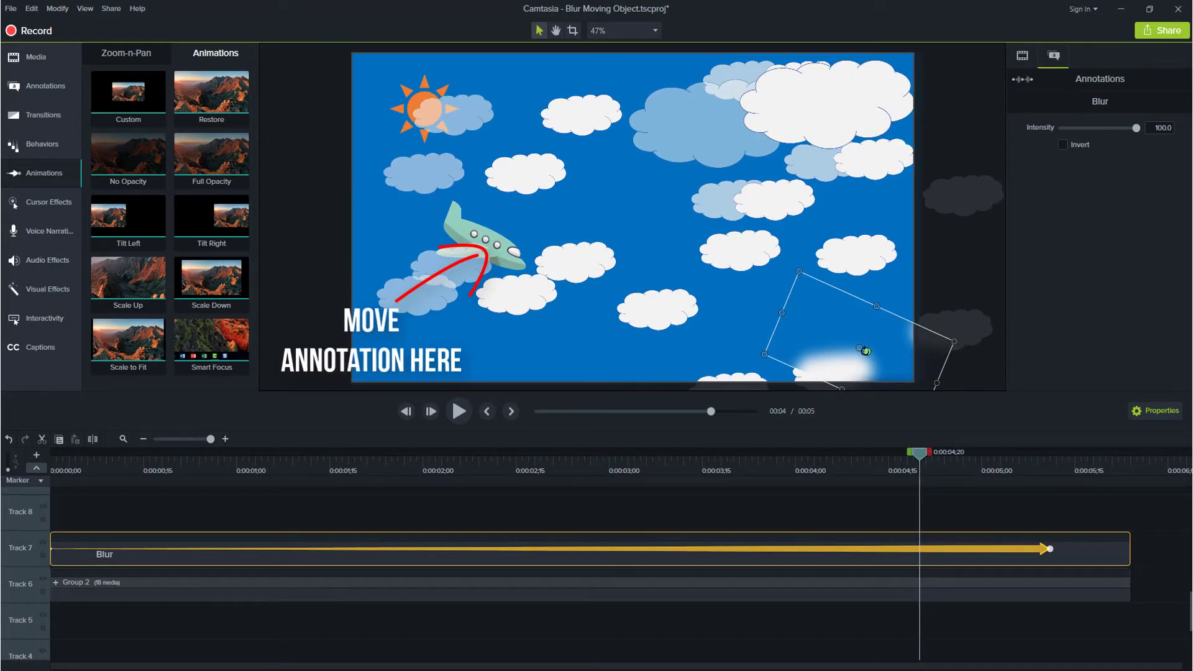
{"action": "left_click_drag", "start_coordinate": [525, 252], "coordinate": [520, 248]}
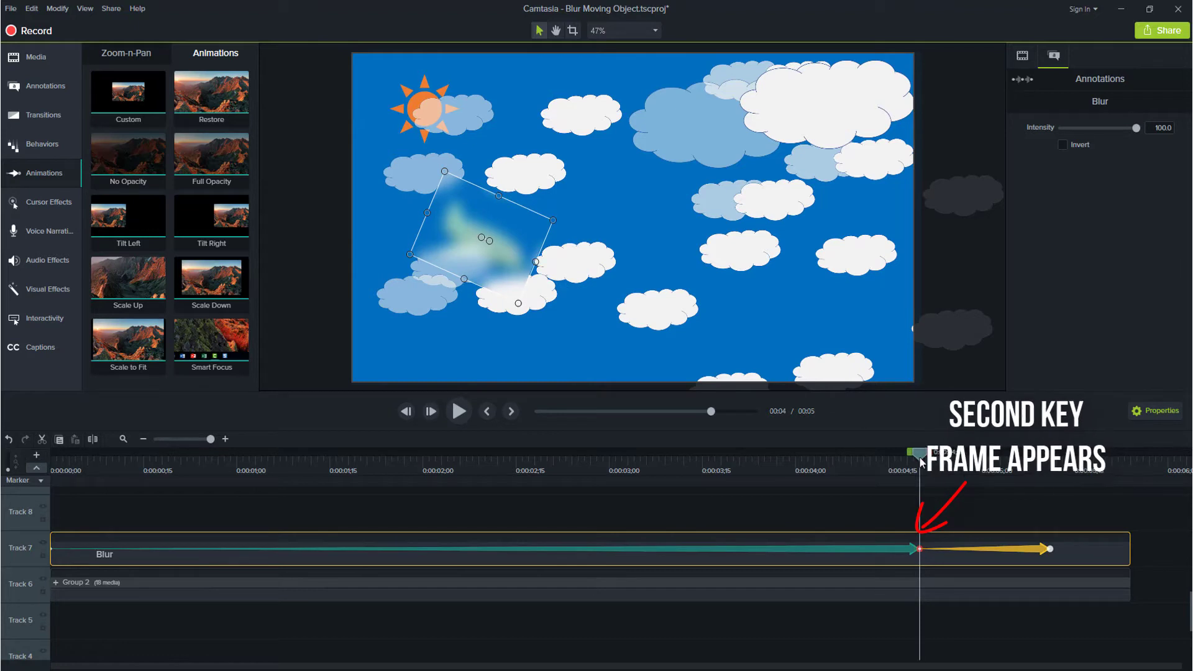
- Step the playhead back through about 3;10 and 2;06 to the clip start
{"action": "mouse_move", "coordinate": [921, 460]}
{"action": "left_mouse_down"}
{"action": "mouse_move", "coordinate": [733, 494]}
{"action": "mouse_move", "coordinate": [676, 519]}
{"action": "left_mouse_up"}
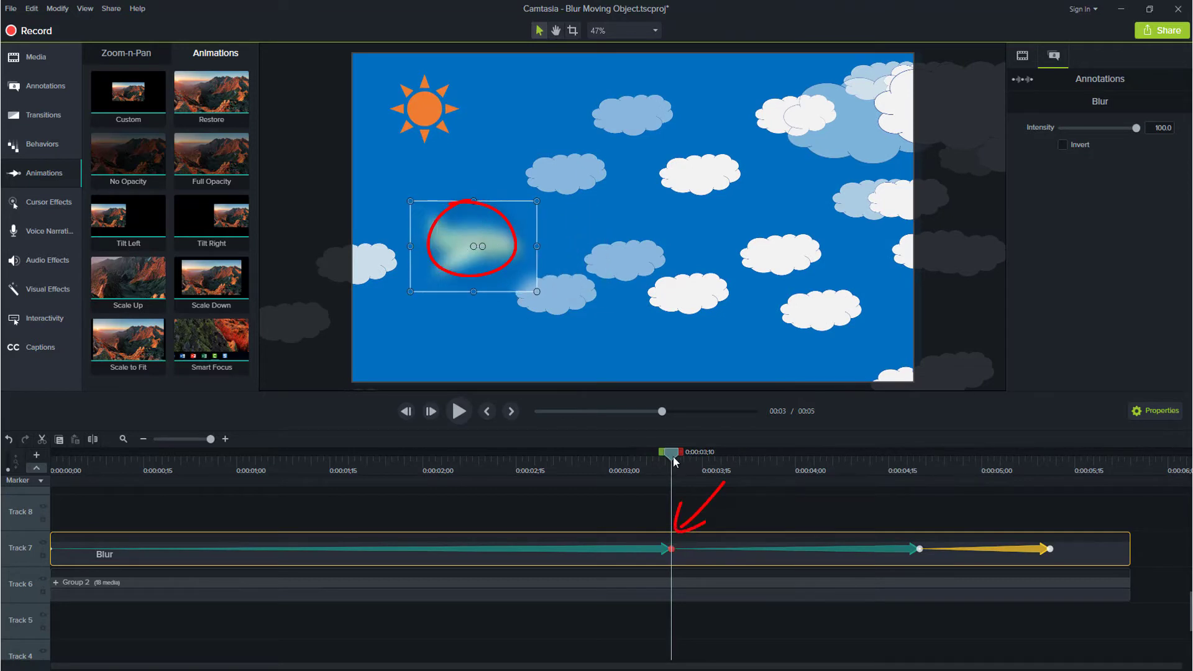
{"action": "left_click_drag", "start_coordinate": [675, 461], "coordinate": [460, 462]}
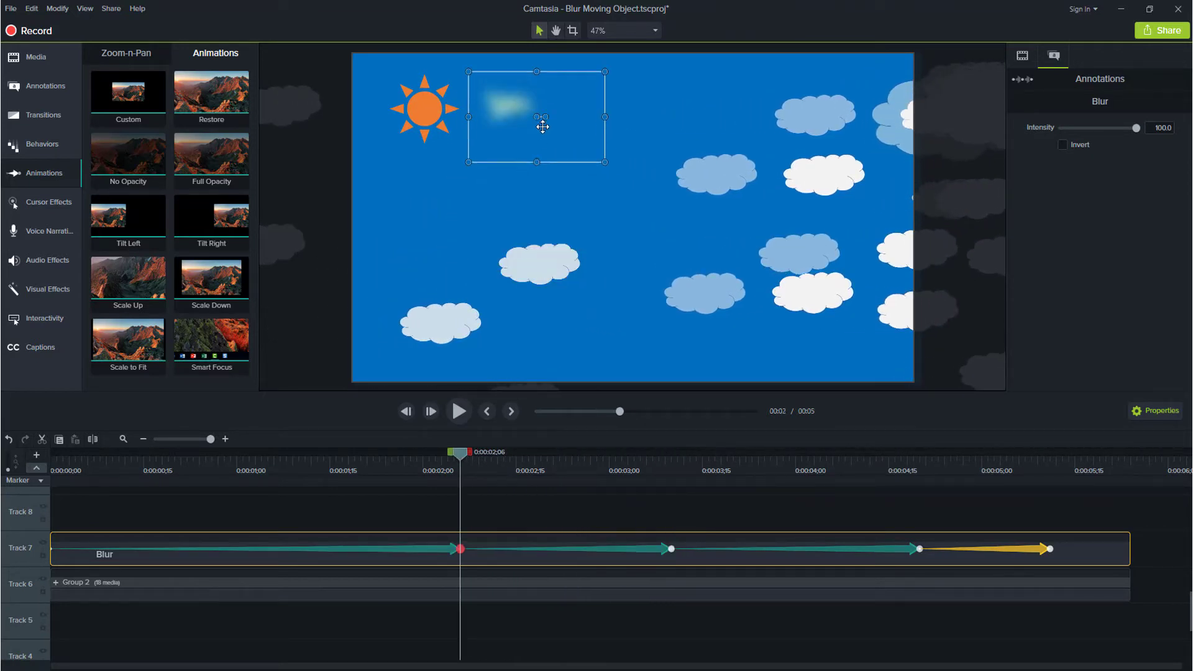
{"action": "left_click_drag", "start_coordinate": [460, 454], "coordinate": [92, 554]}
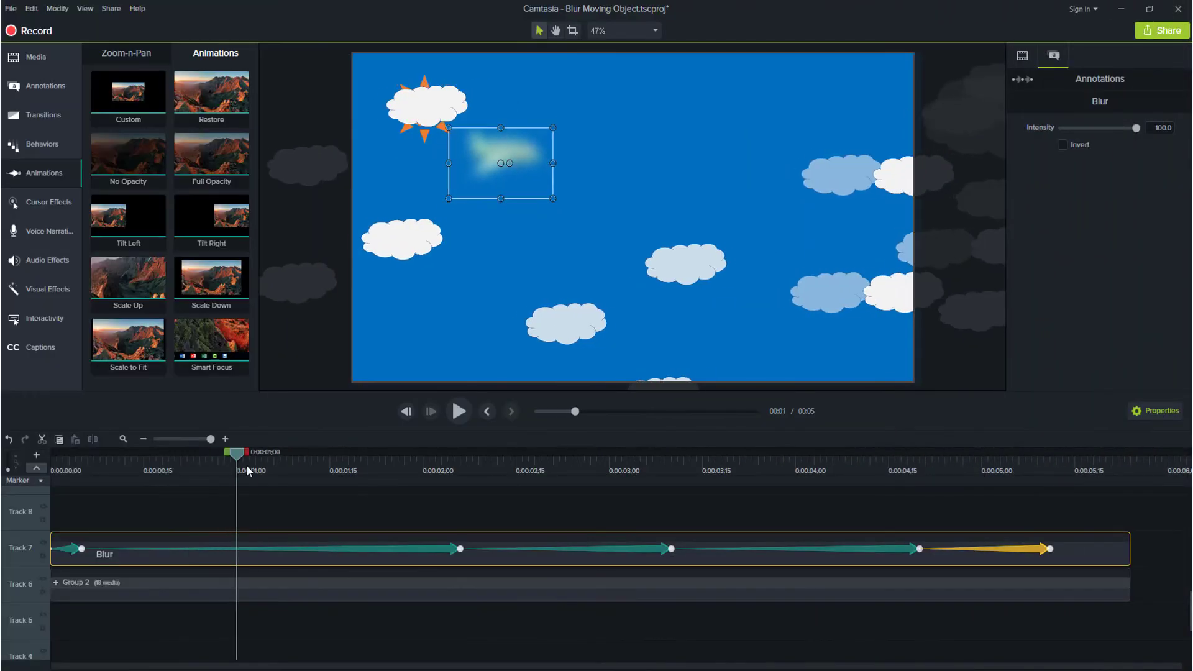
{"action": "left_click_drag", "start_coordinate": [240, 457], "coordinate": [460, 459]}
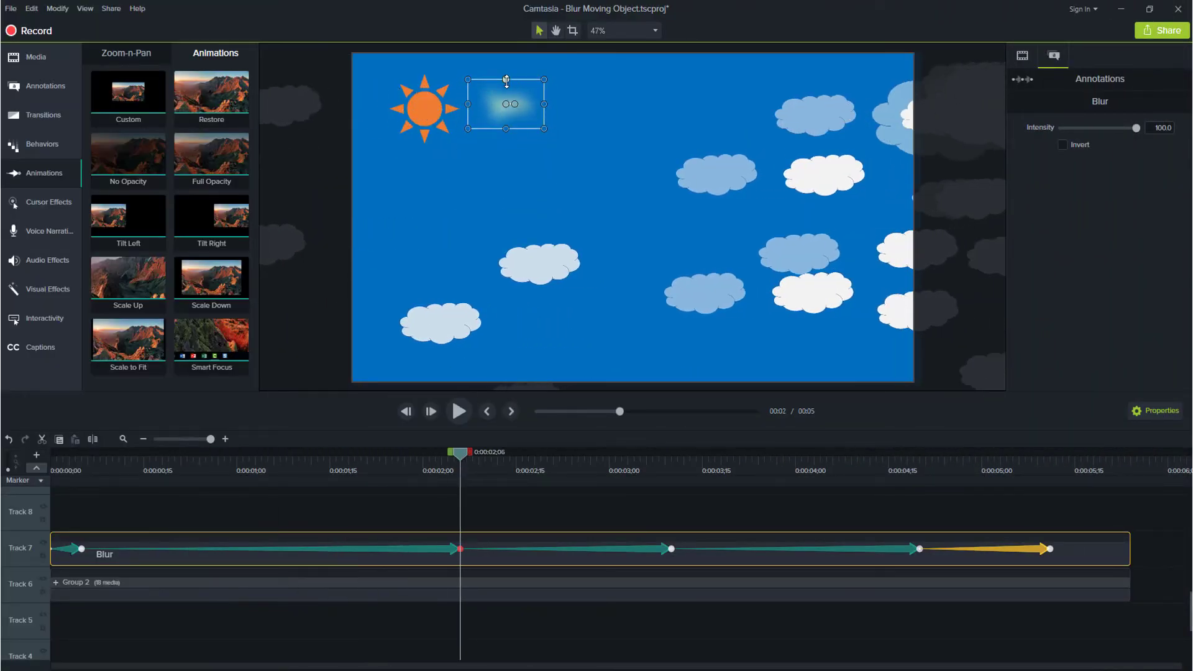
{"action": "left_click", "coordinate": [125, 457]}
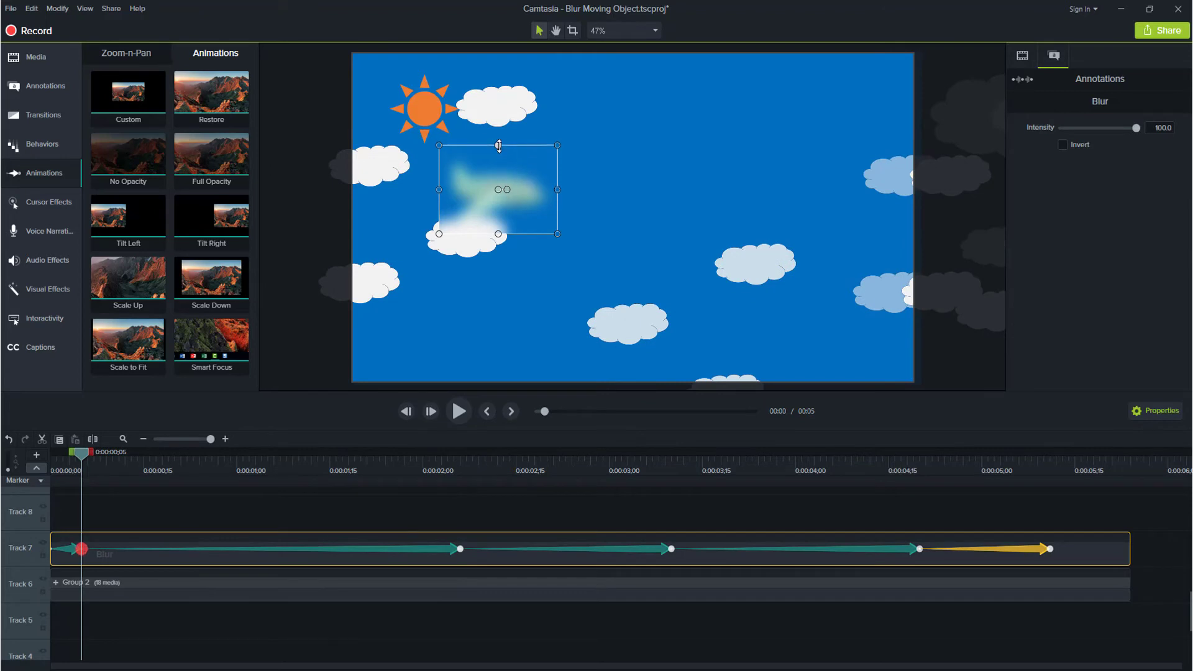
{"action": "left_click_drag", "start_coordinate": [83, 459], "coordinate": [973, 468]}
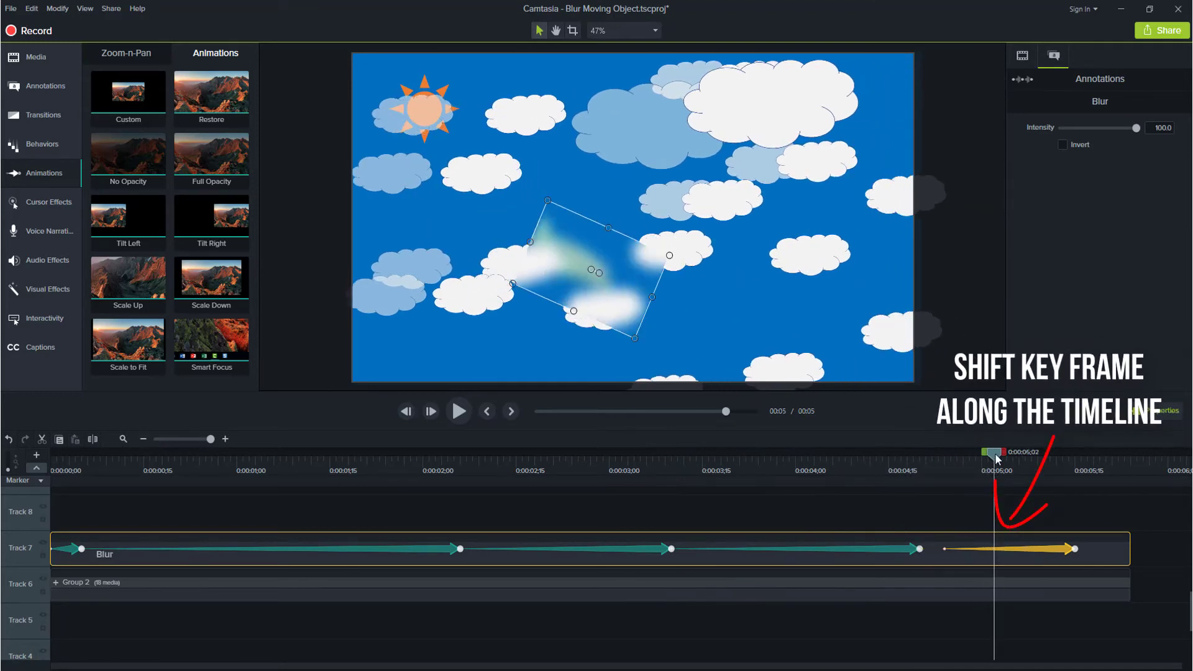
- Scrub between the 0:04;20 keyframe and just past 5;00 to check the blur covers the airplane
{"action": "mouse_move", "coordinate": [988, 466]}
{"action": "left_mouse_down"}
{"action": "mouse_move", "coordinate": [948, 480]}
{"action": "mouse_move", "coordinate": [999, 496]}
{"action": "mouse_move", "coordinate": [1081, 494]}
{"action": "left_mouse_up"}
{"action": "left_click", "coordinate": [959, 460]}
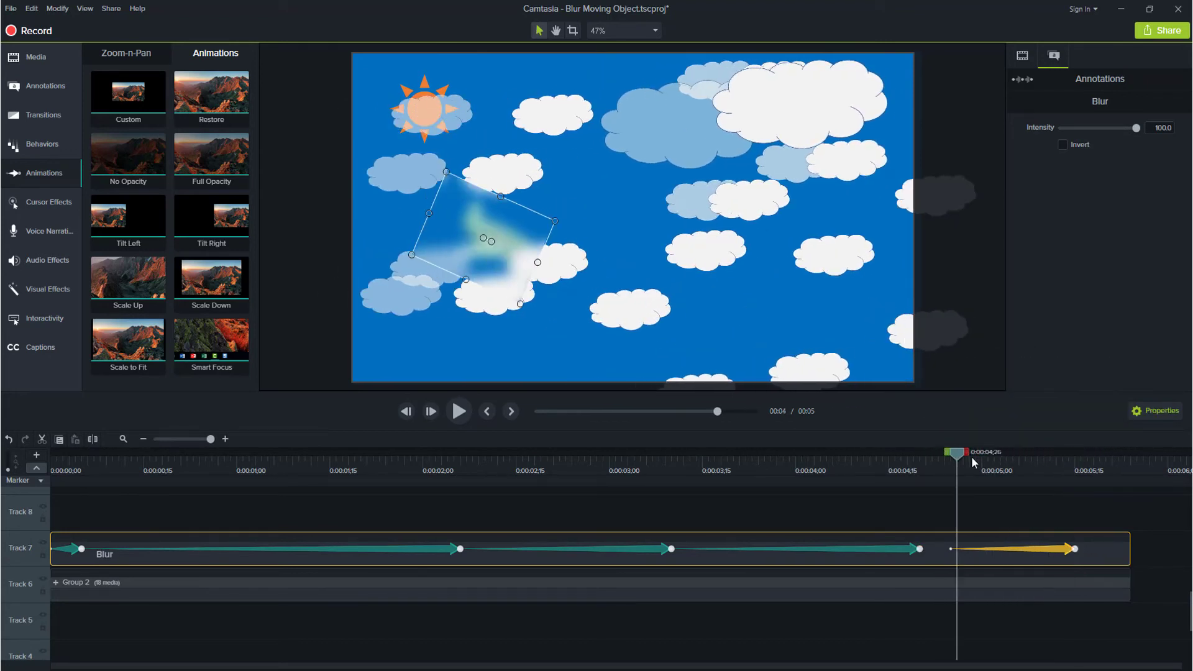
{"action": "left_click_drag", "start_coordinate": [959, 458], "coordinate": [1029, 478]}
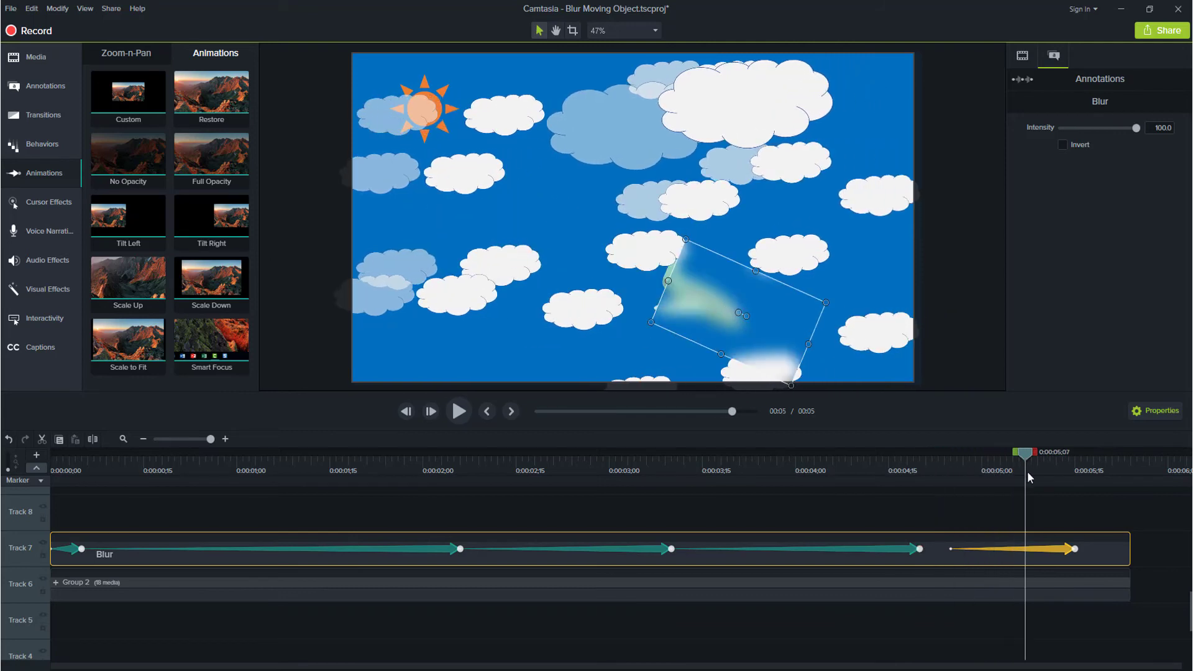
{"action": "mouse_move", "coordinate": [1026, 459]}
{"action": "left_mouse_down"}
{"action": "mouse_move", "coordinate": [1000, 480]}
{"action": "mouse_move", "coordinate": [1082, 496]}
{"action": "mouse_move", "coordinate": [937, 480]}
{"action": "mouse_move", "coordinate": [1084, 483]}
{"action": "left_mouse_up"}
{"action": "left_click", "coordinate": [918, 459]}
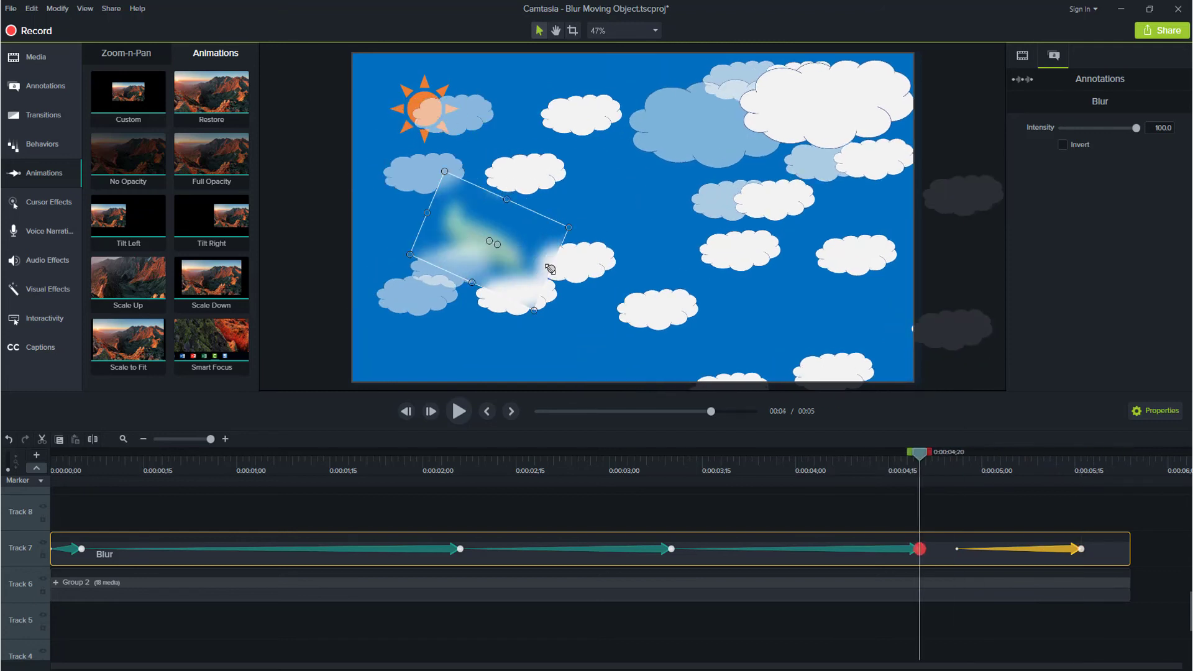
{"action": "mouse_move", "coordinate": [919, 459]}
{"action": "left_mouse_down"}
{"action": "mouse_move", "coordinate": [827, 467]}
{"action": "mouse_move", "coordinate": [923, 475]}
{"action": "left_mouse_up"}
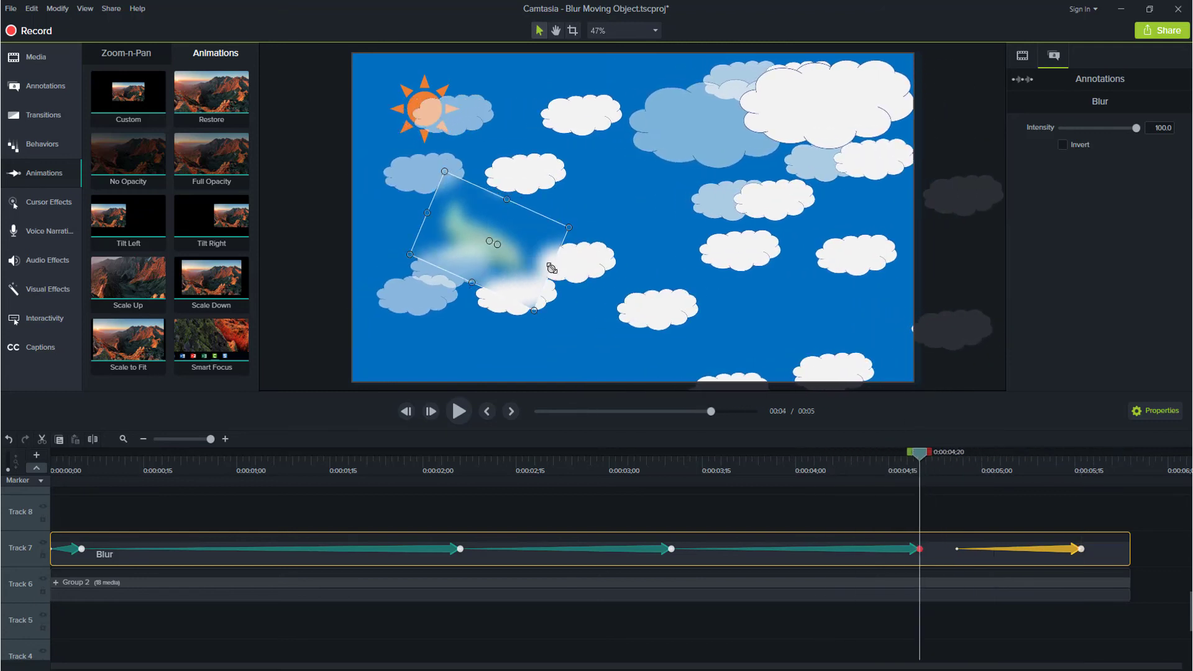